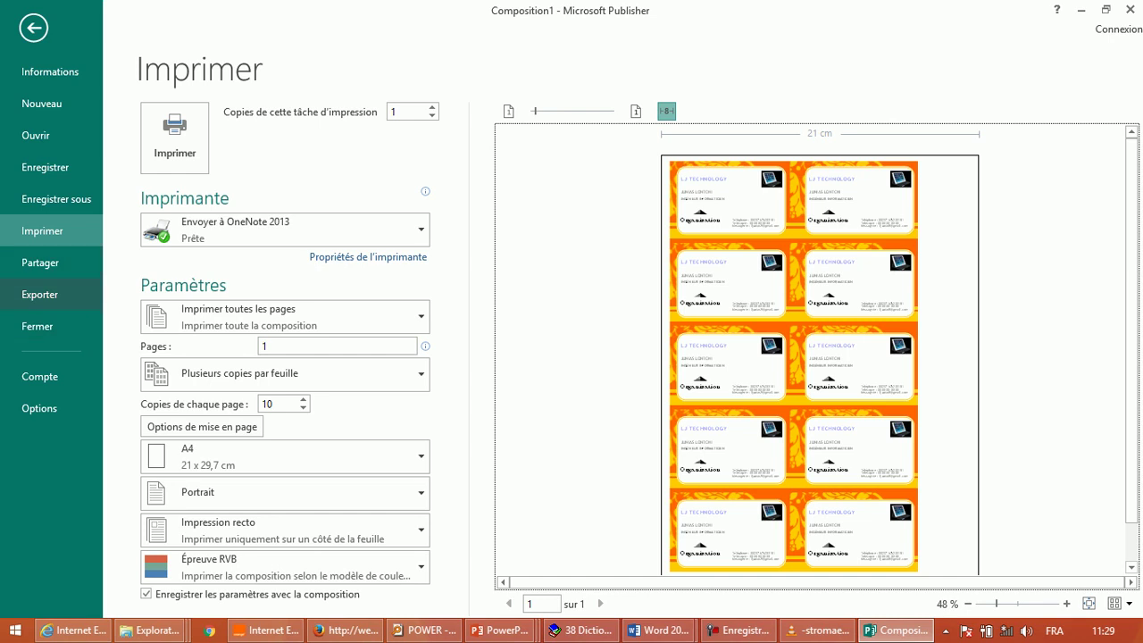
# Export the sheet of business cards as a PDF named tp in the Documents folder.
pyautogui.click(39, 294)
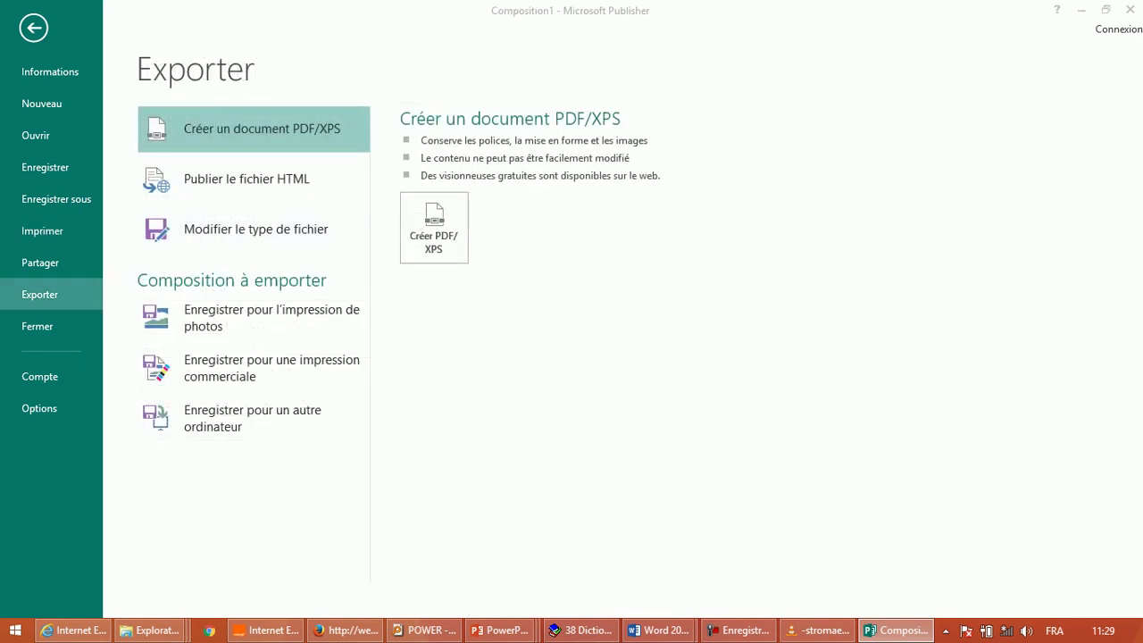
pyautogui.click(433, 228)
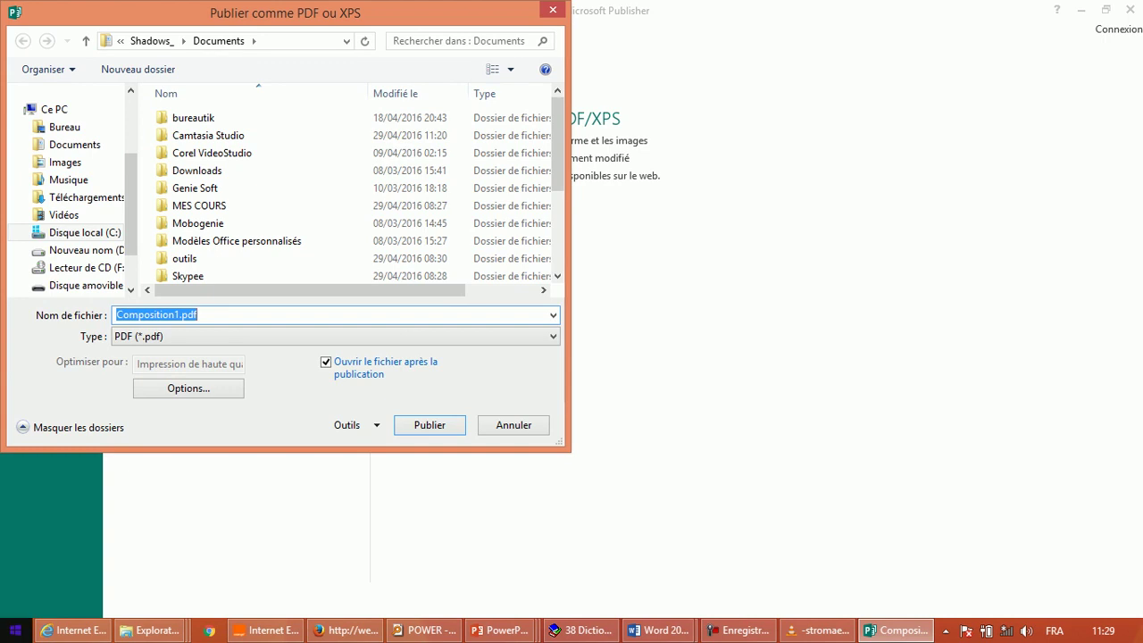
pyautogui.write('tp')
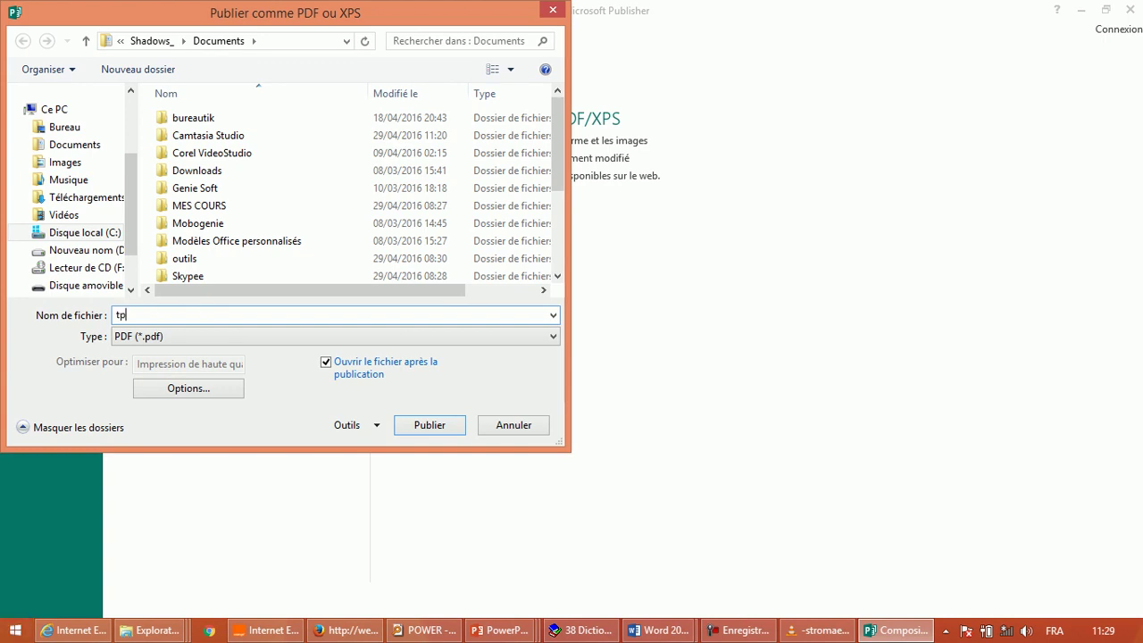
pyautogui.press('Return')
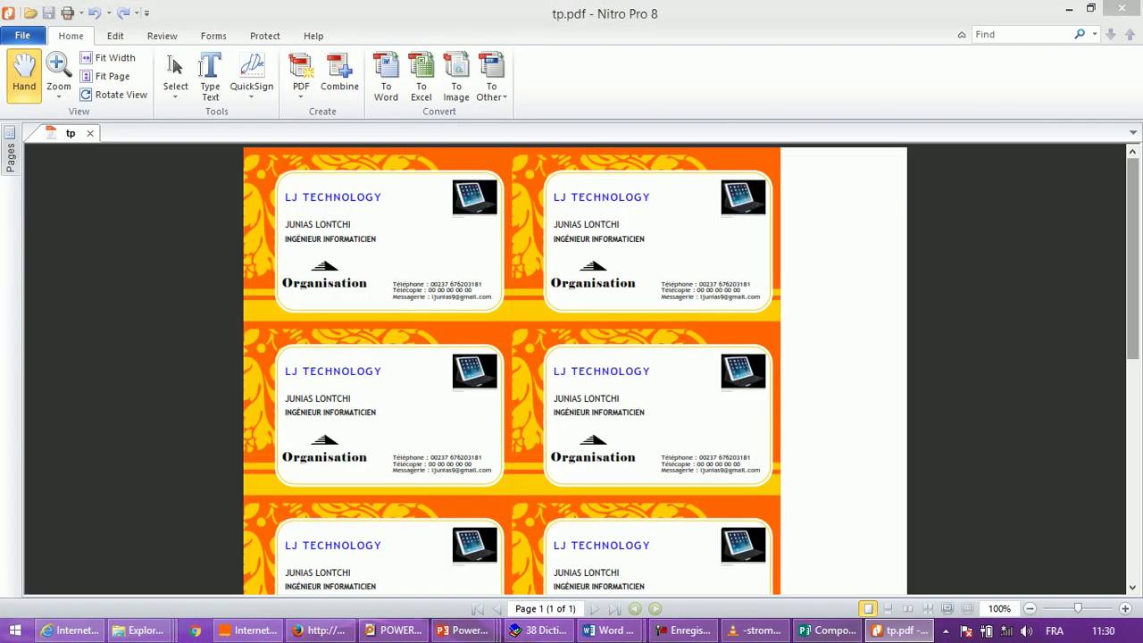
# Look over the whole exported page of business cards in the PDF viewer and minimize the viewer.
pyautogui.scroll(-5, 575, 369)
pyautogui.scroll(-2, 576, 369)
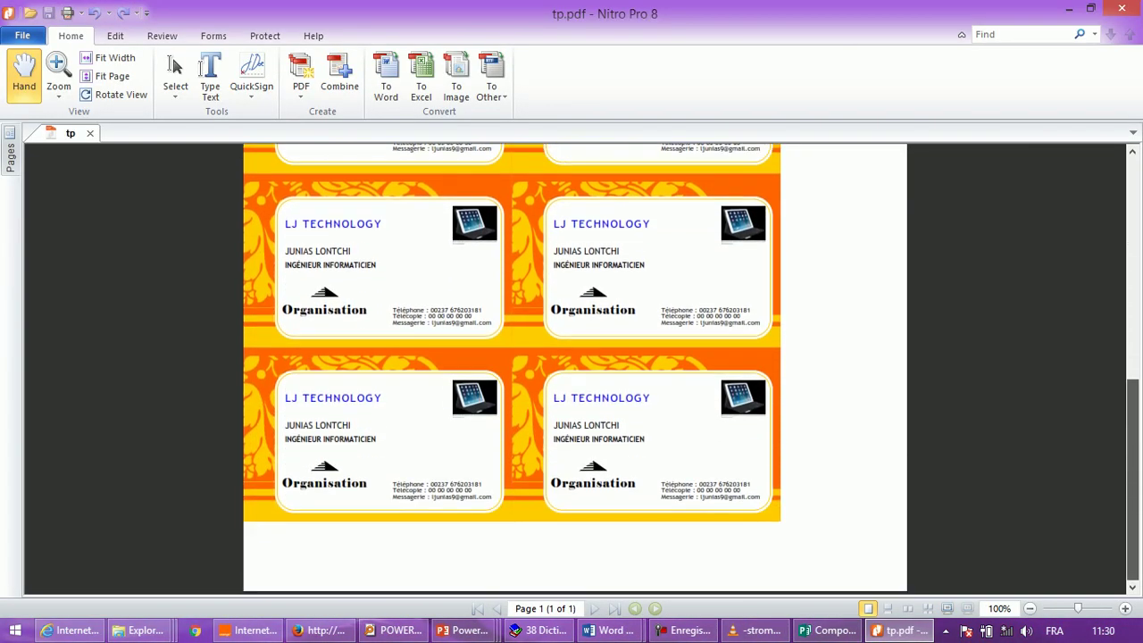
pyautogui.scroll(6, 576, 369)
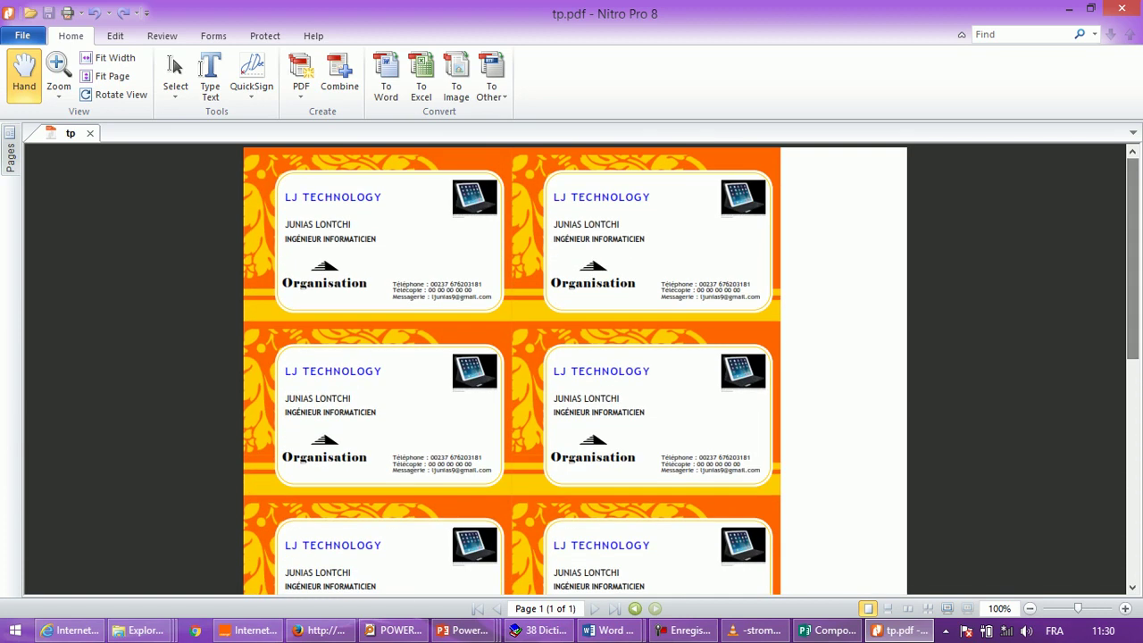
pyautogui.scroll(-6, 576, 369)
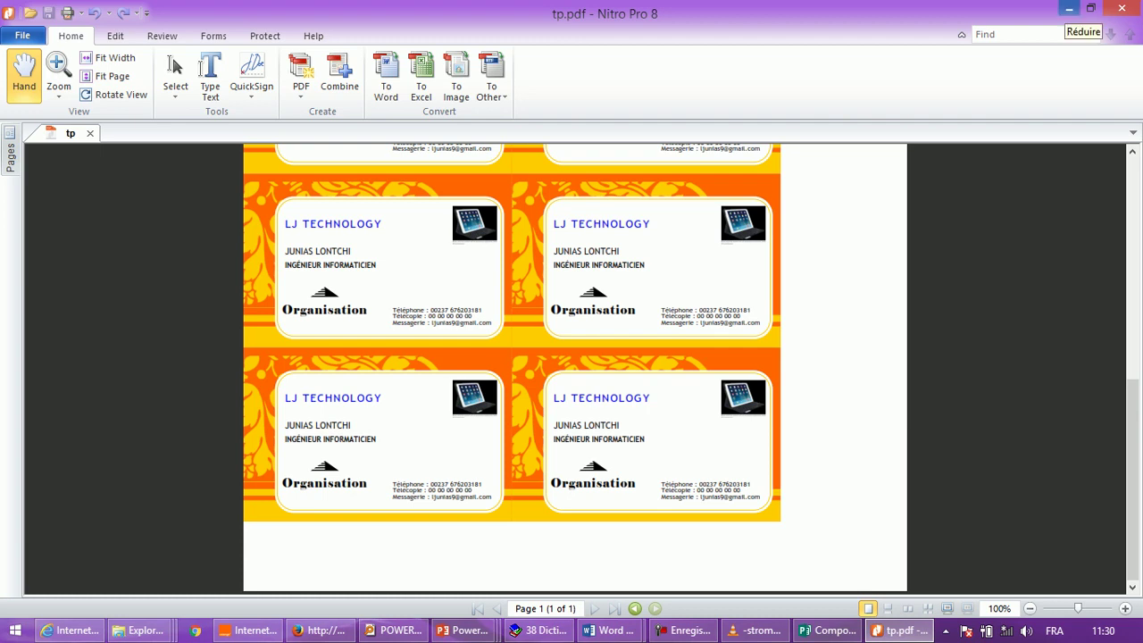
pyautogui.click(1069, 9)
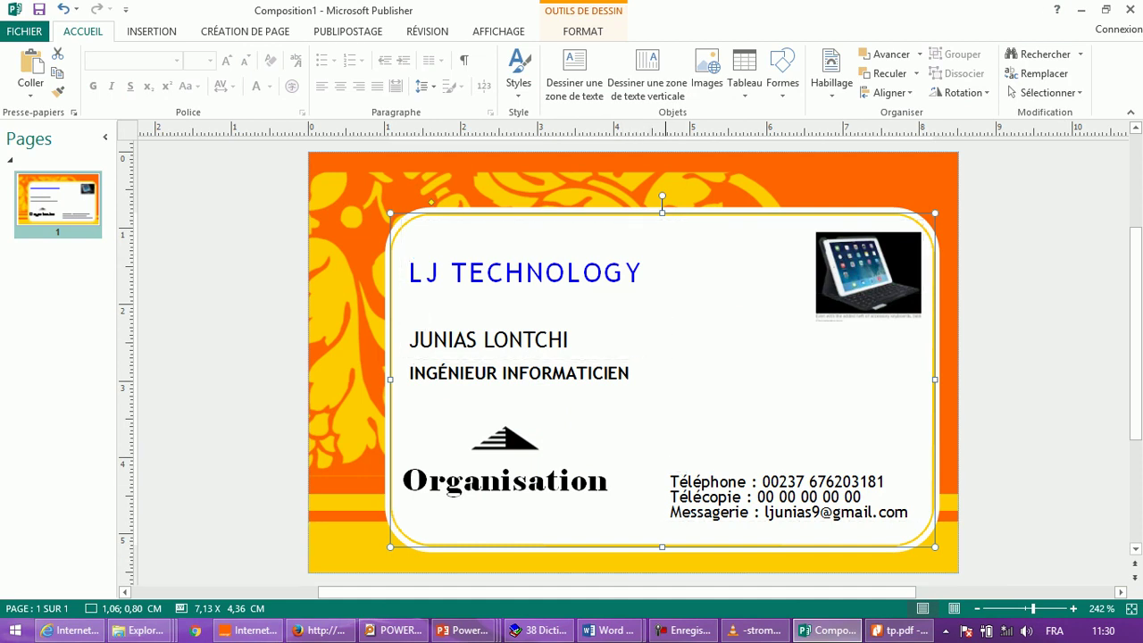
pyautogui.click(683, 631)
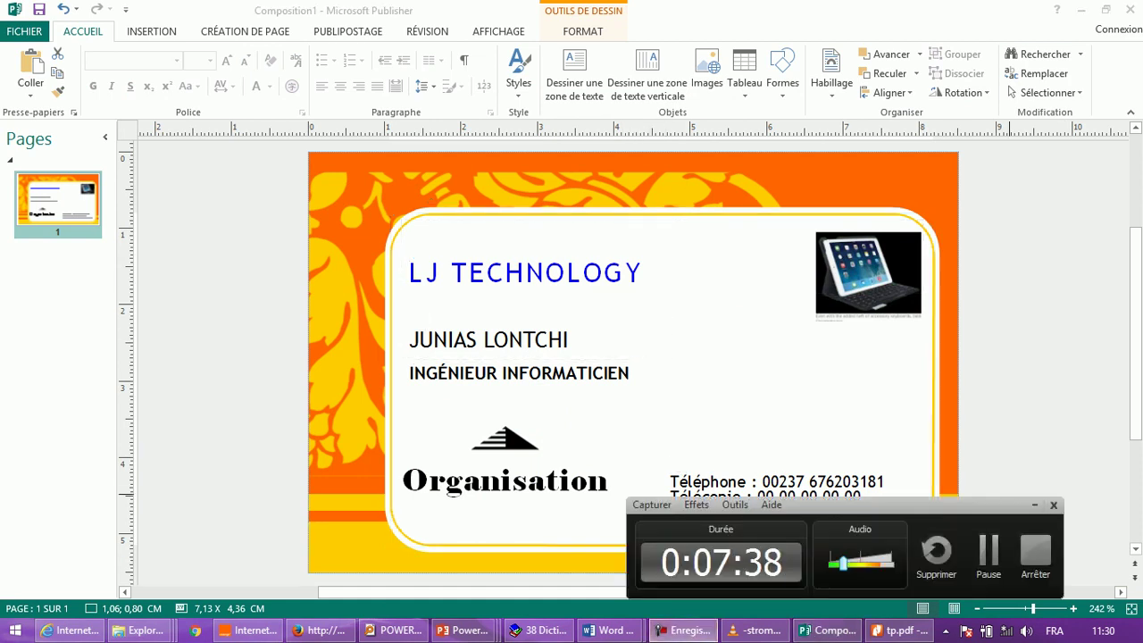
pyautogui.click(662, 207)
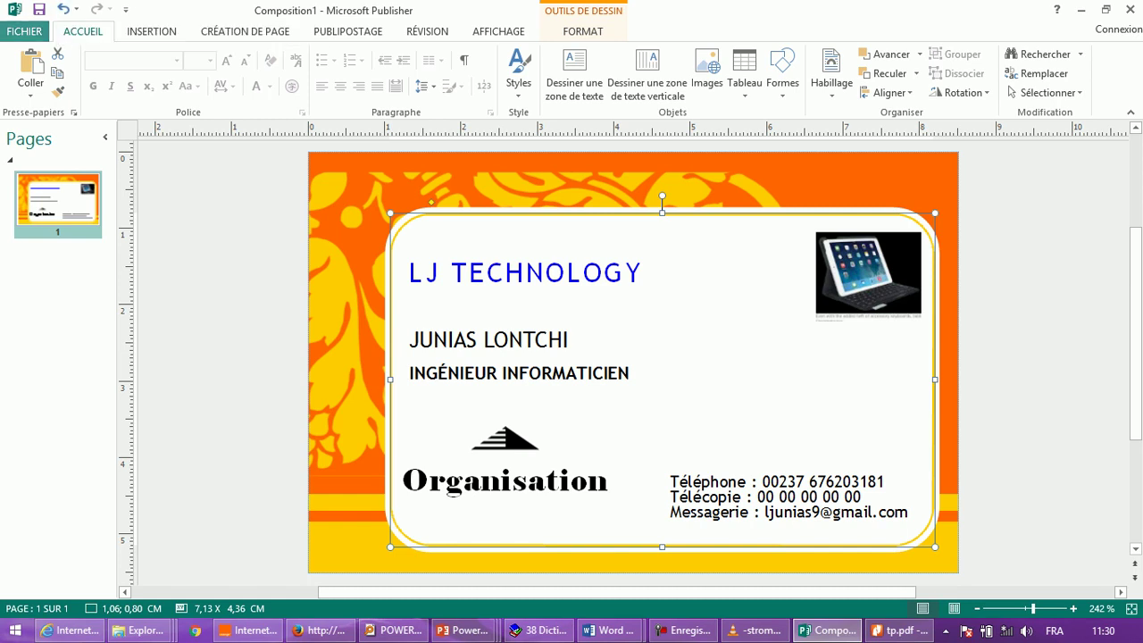
# Start a new publication and open the Calendriers category of built-in templates.
pyautogui.click(24, 31)
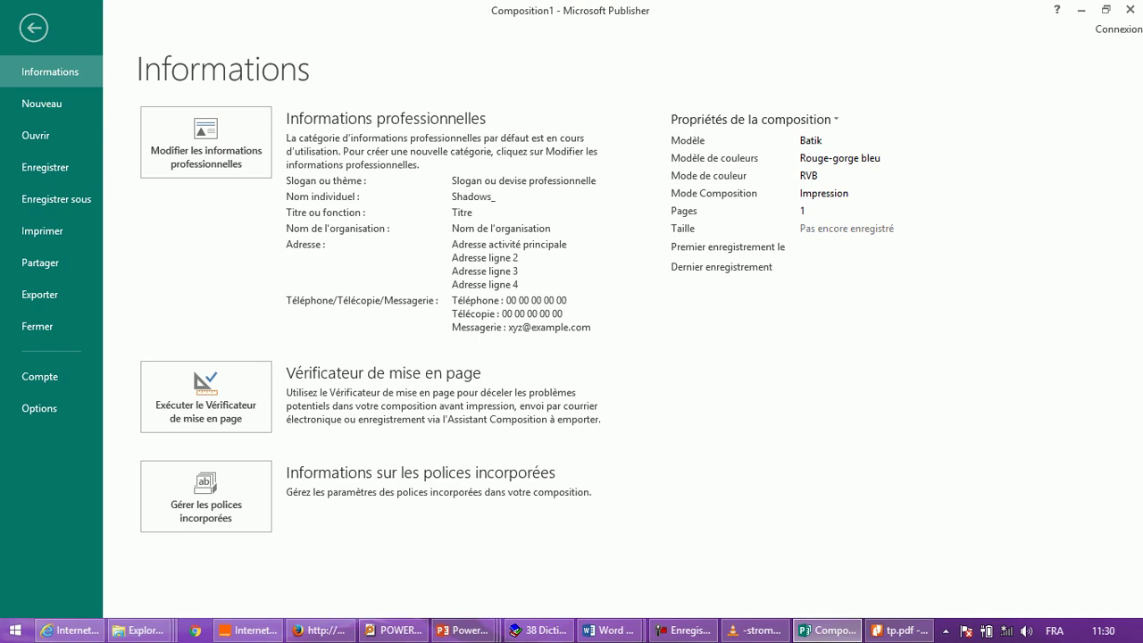
pyautogui.click(41, 103)
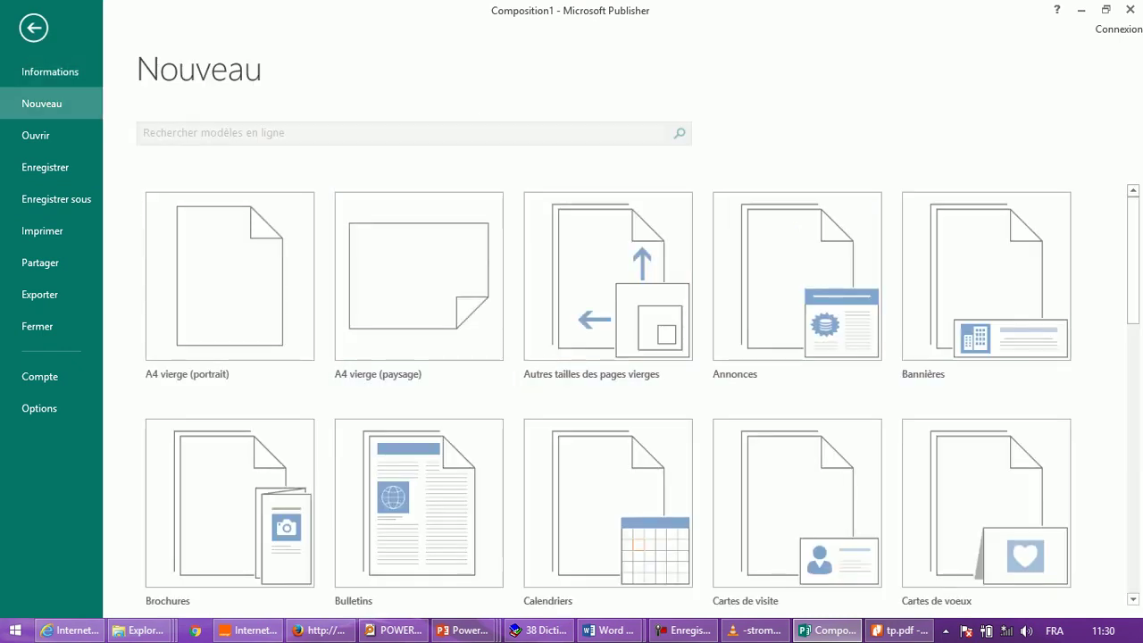
pyautogui.scroll(-2, 643, 393)
pyautogui.scroll(-2, 643, 393)
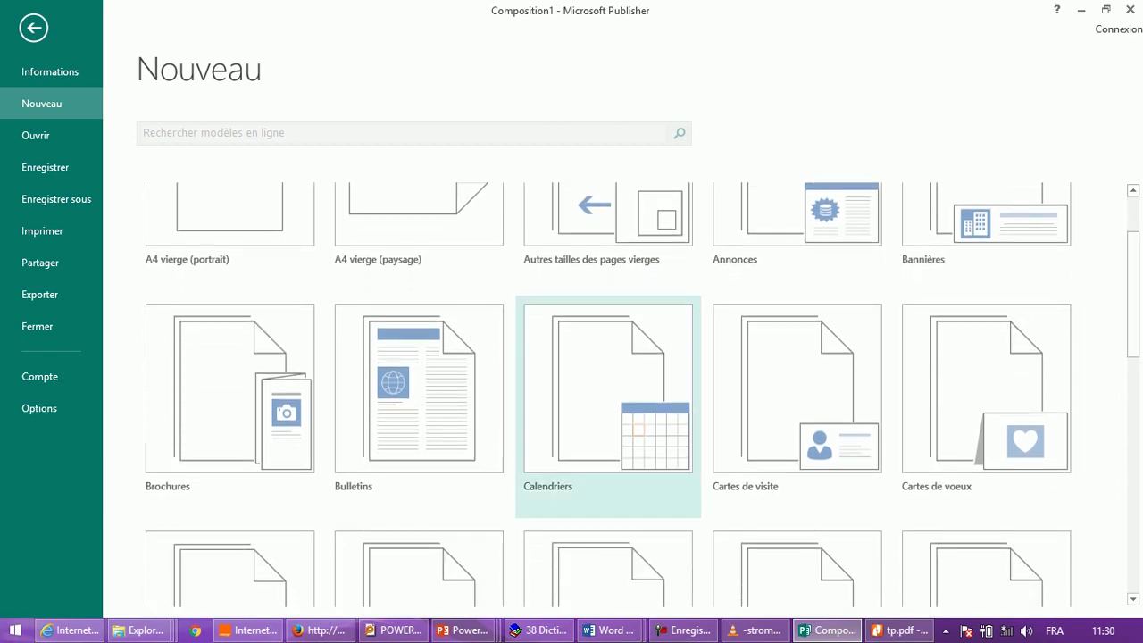
pyautogui.click(608, 389)
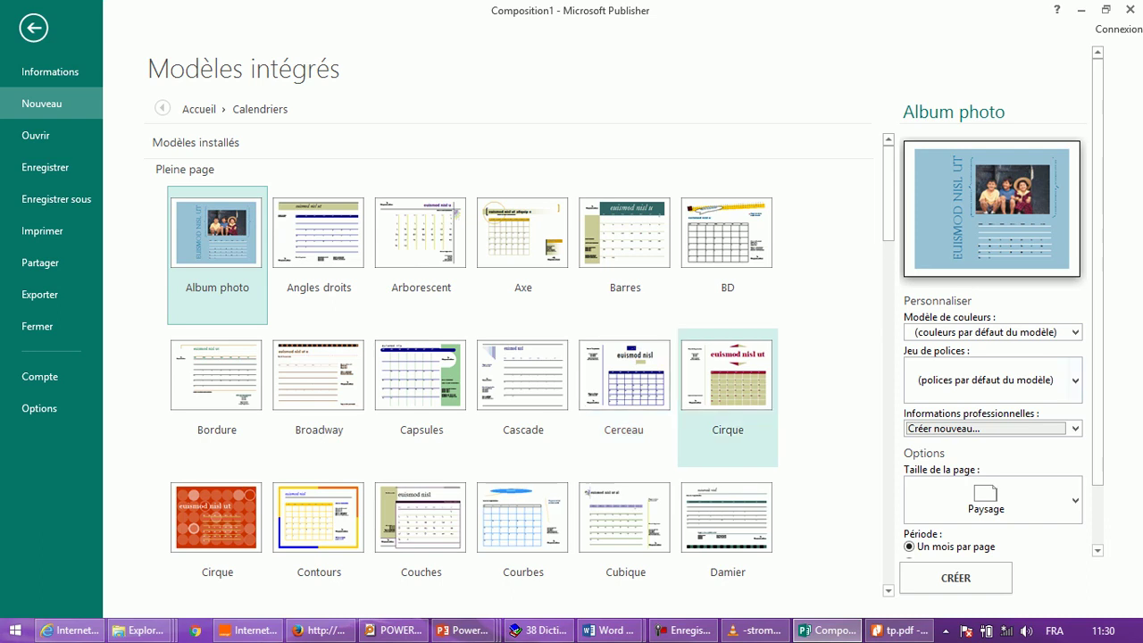
# Create a calendar from the full-page Axe template with the period set to one year per page.
pyautogui.moveTo(1098, 268); pyautogui.dragTo(1098, 327)
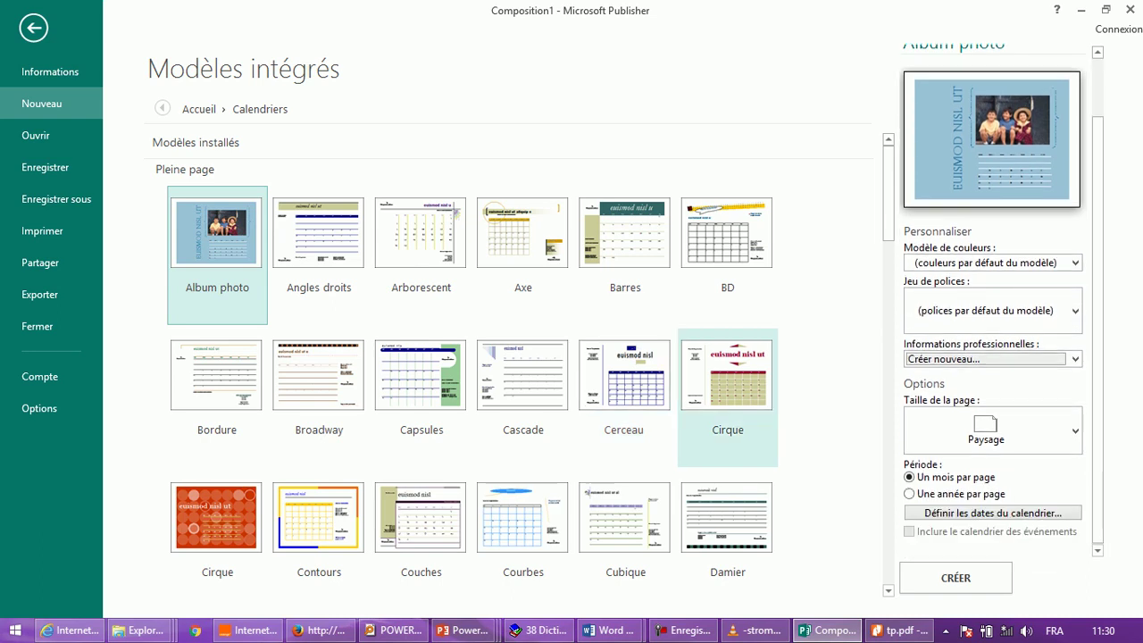
pyautogui.click(909, 494)
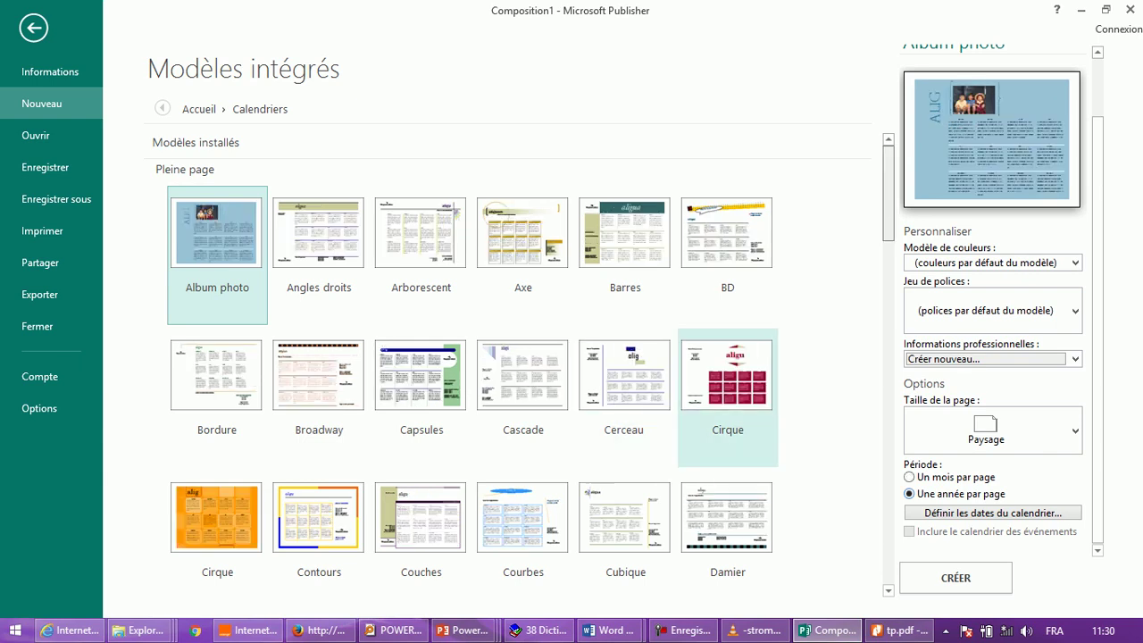
pyautogui.click(319, 254)
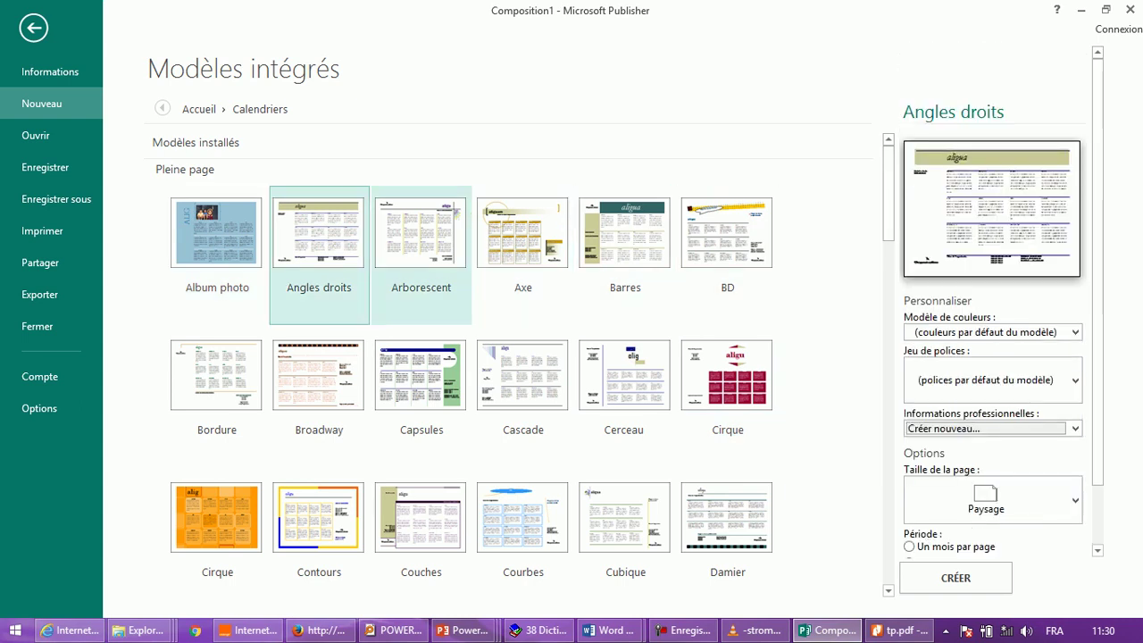
pyautogui.click(421, 254)
pyautogui.click(523, 255)
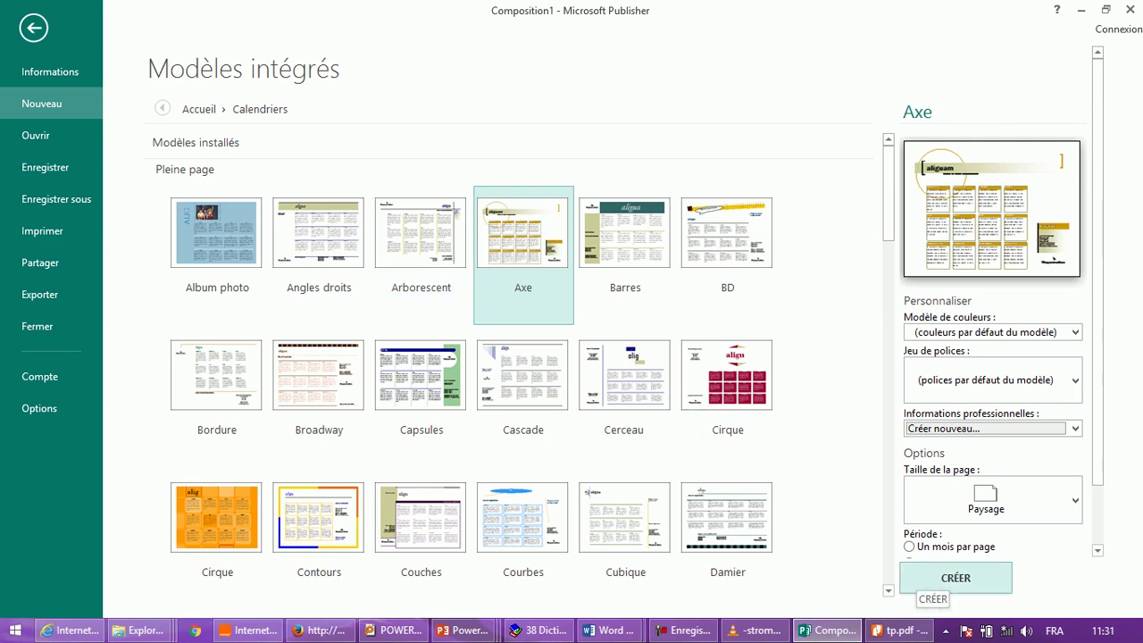
pyautogui.click(956, 578)
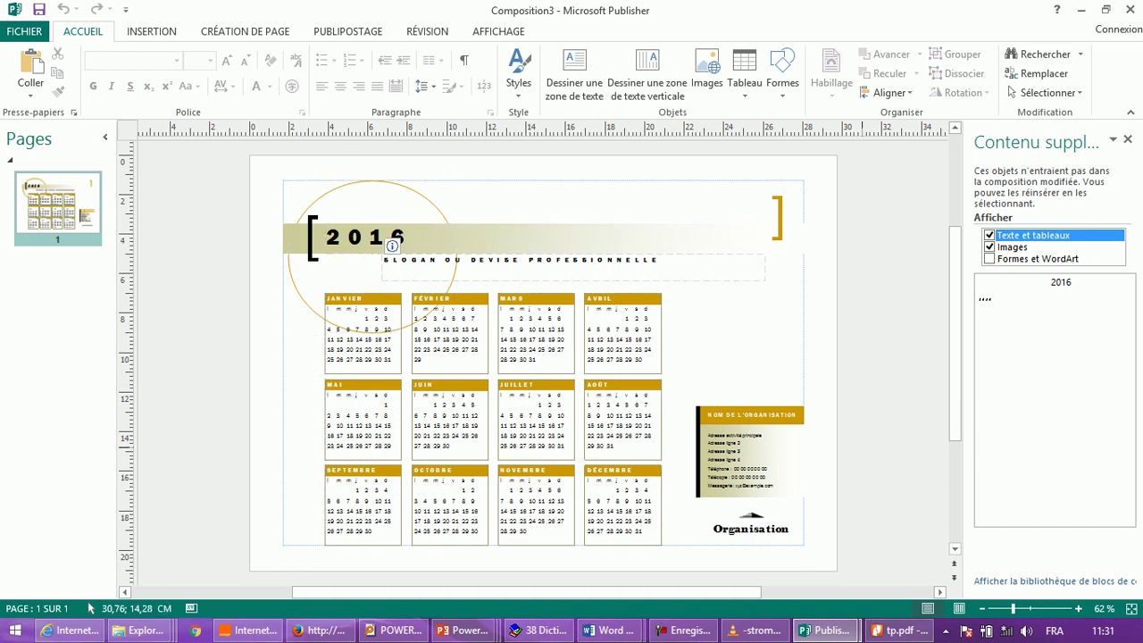
# Replace the slogan placeholder below the 2016 title with "VOTRE PARTENAIRE INFORMATIQUE".
pyautogui.moveTo(955, 322); pyautogui.dragTo(955, 331)
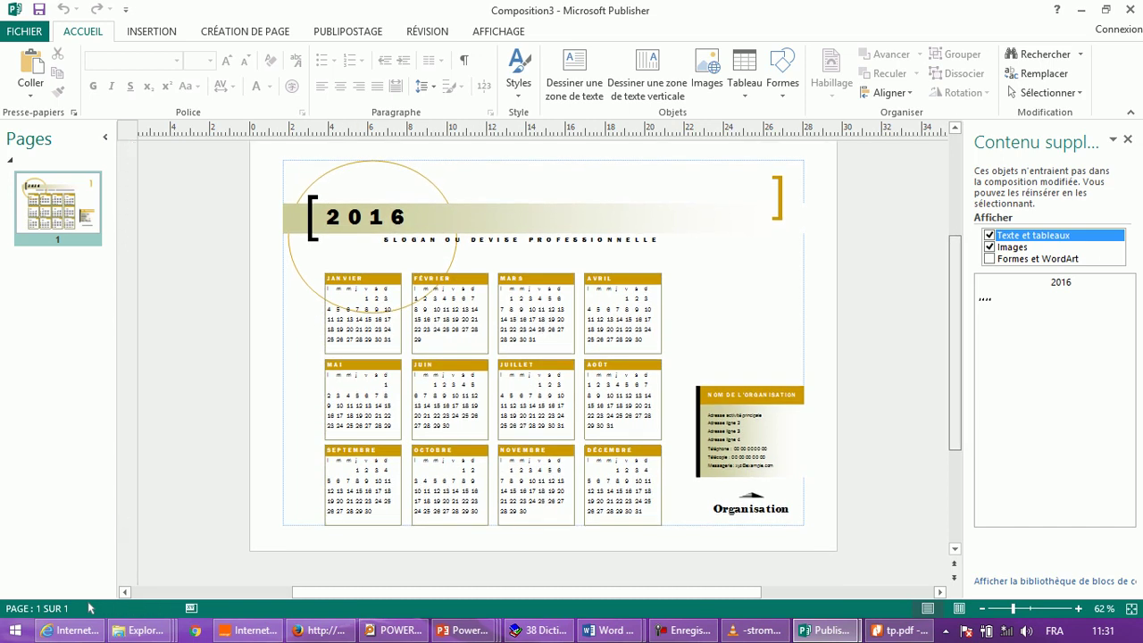
pyautogui.scroll(-2, 89, 608)
pyautogui.scroll(2, 89, 608)
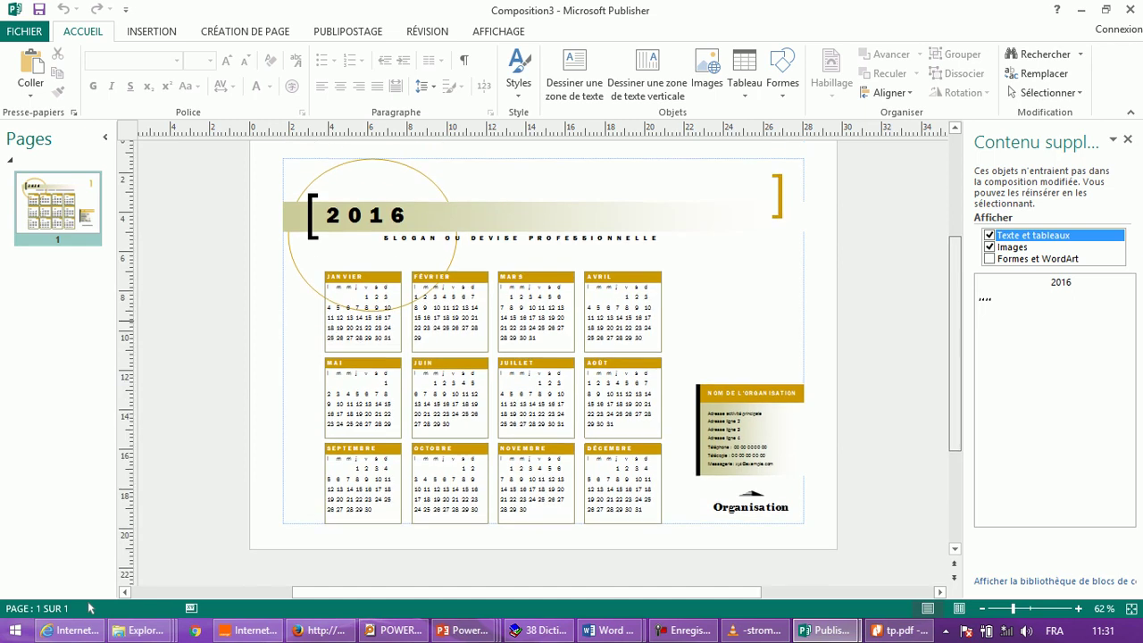
pyautogui.scroll(1, 90, 608)
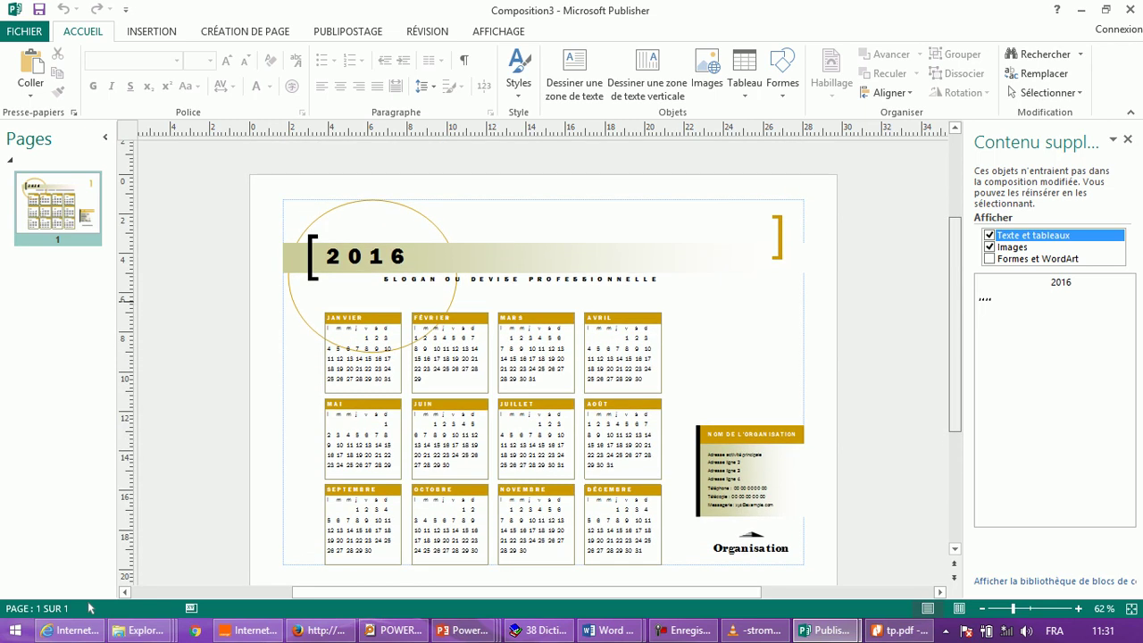
pyautogui.scroll(1, 89, 608)
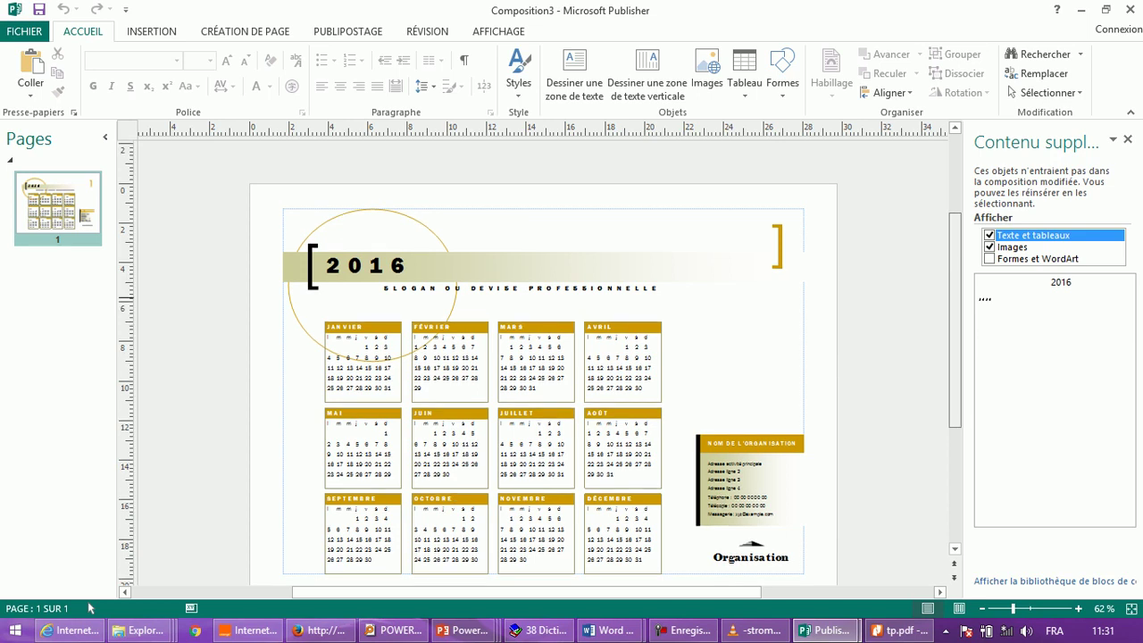
pyautogui.scroll(-2, 90, 608)
pyautogui.click(389, 205)
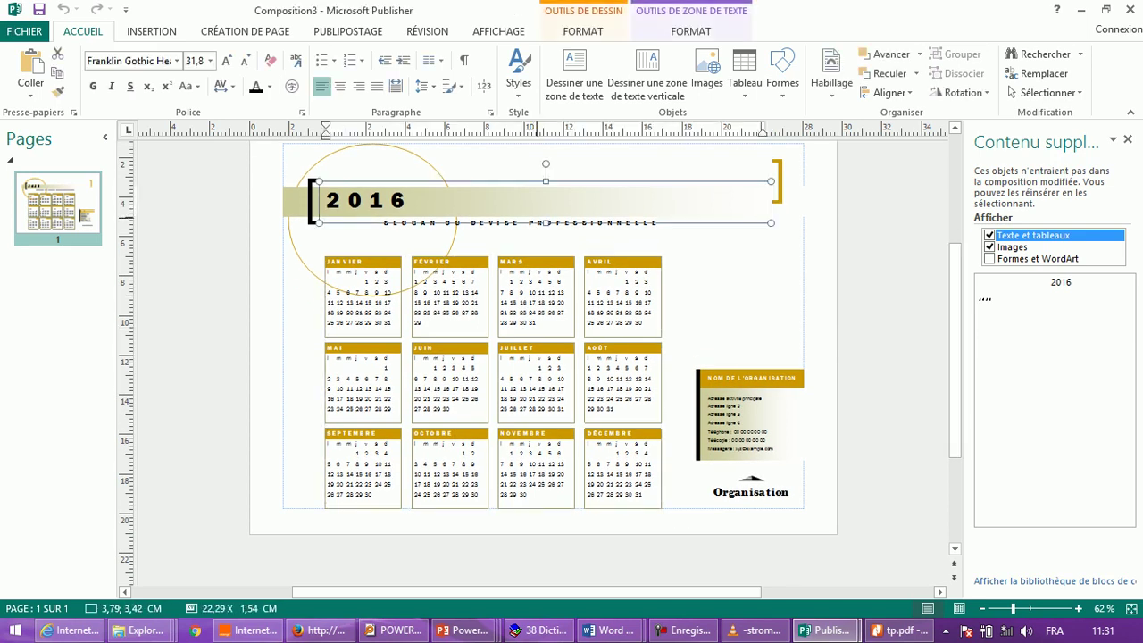
pyautogui.click(558, 223)
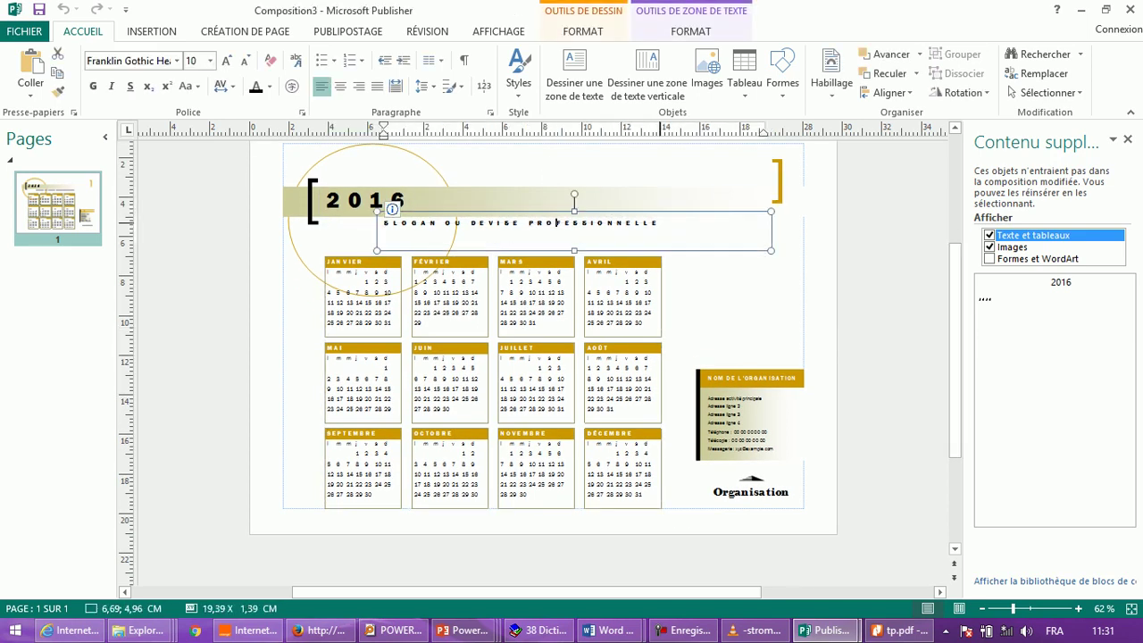
pyautogui.hotkey('ctrl', 'shift', 'Left')
pyautogui.hotkey('ctrl', 'shift', 'Left')
pyautogui.hotkey('ctrl', 'shift', 'Left')
pyautogui.hotkey('ctrl', 'shift', 'Left')
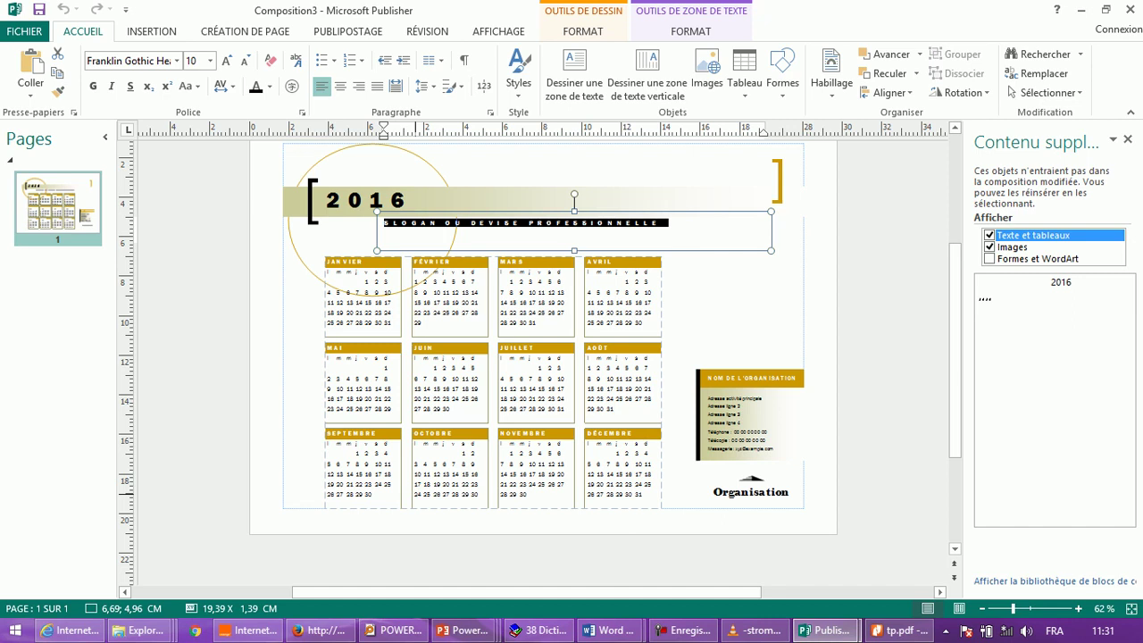
pyautogui.press('capslock')
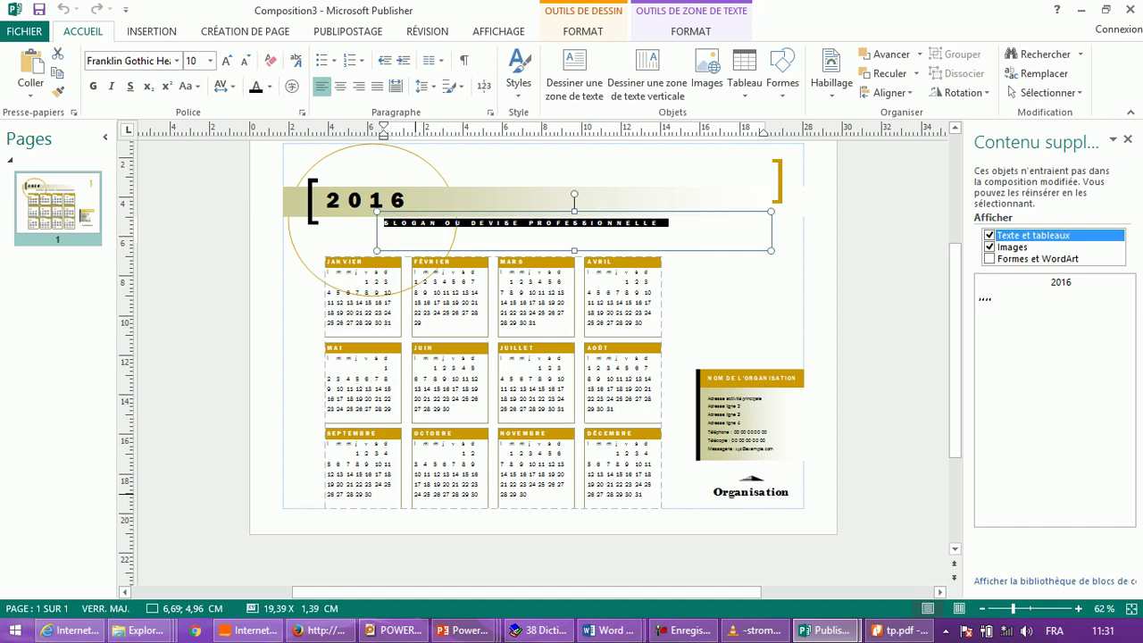
pyautogui.write('VOTRE PA')
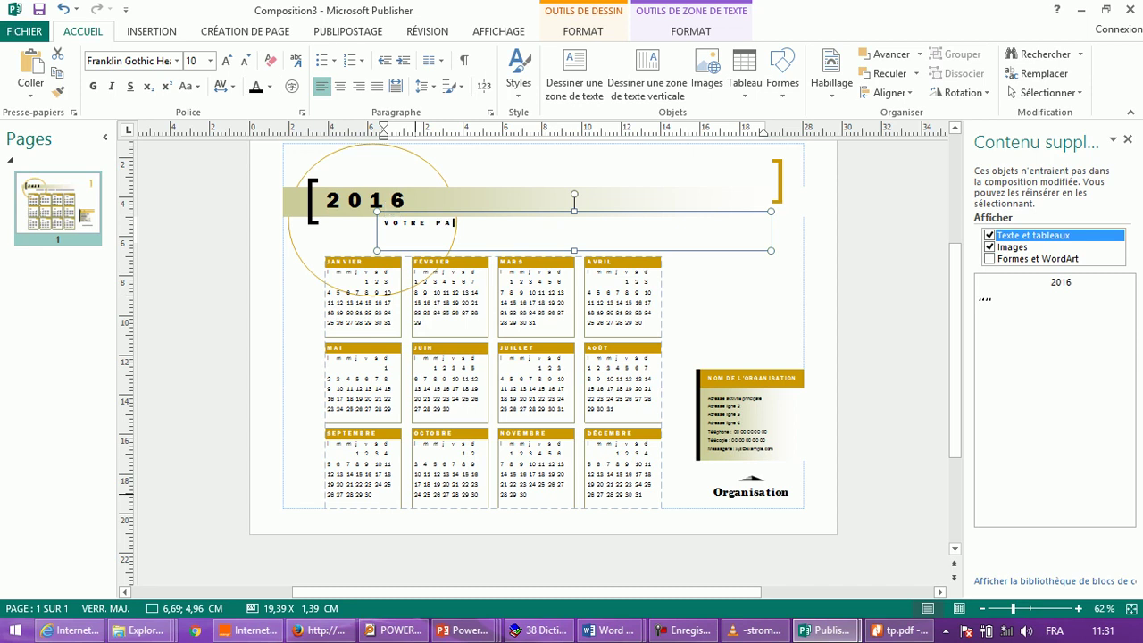
pyautogui.write('RTENAIRE INFORMATIQUE')
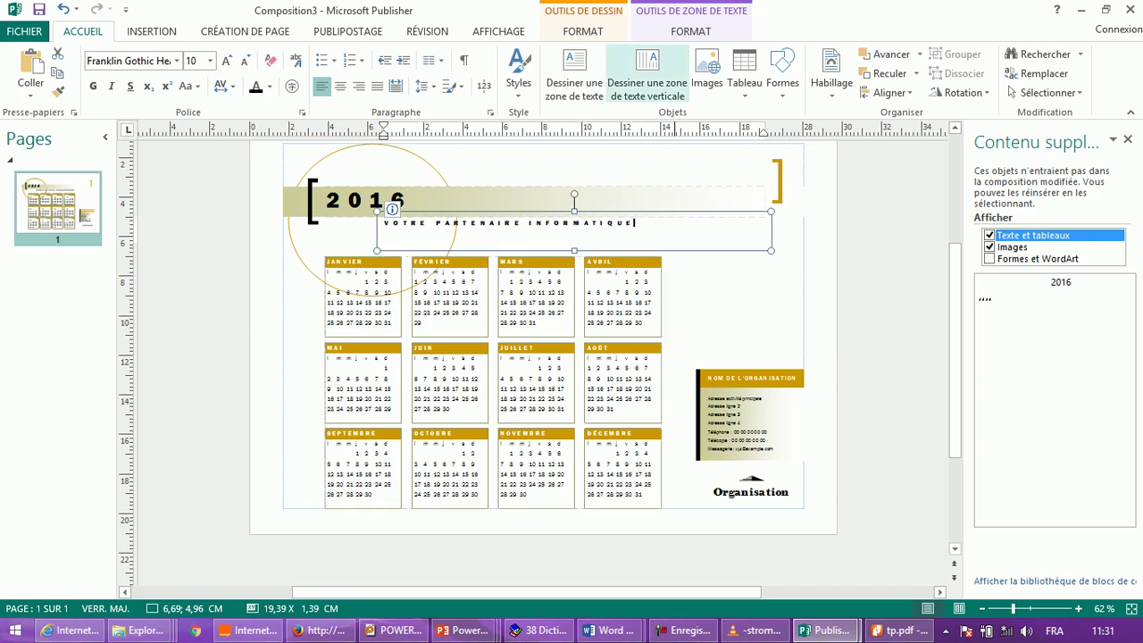
pyautogui.click(806, 144)
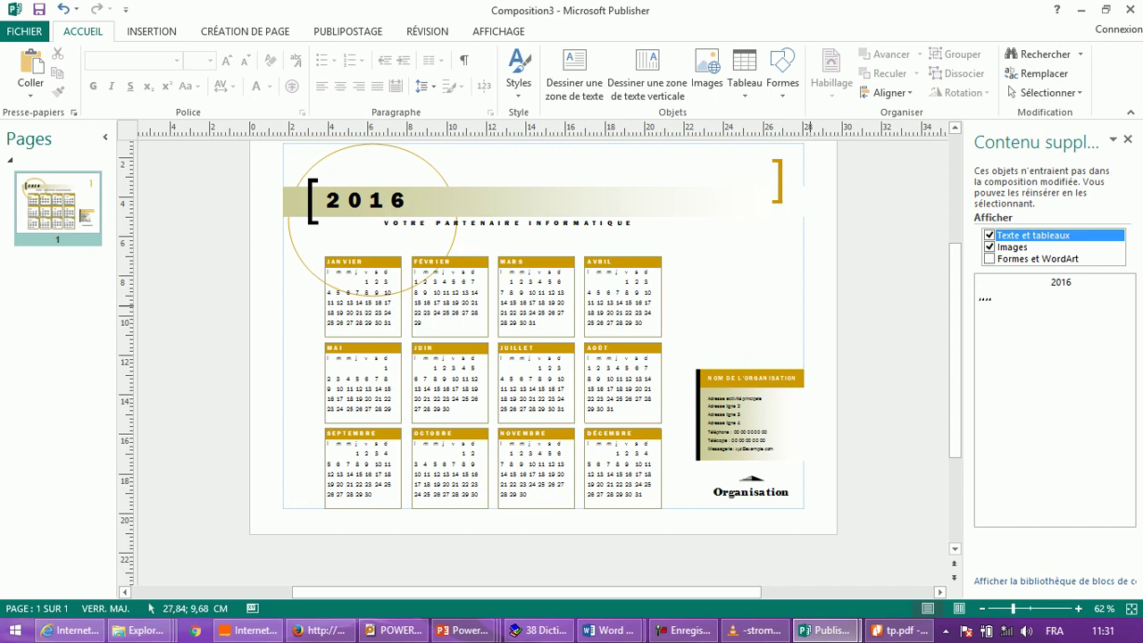
# Select the organisation's address text box and zoom in to 93% to examine the contact block and the month grids.
pyautogui.click(763, 398)
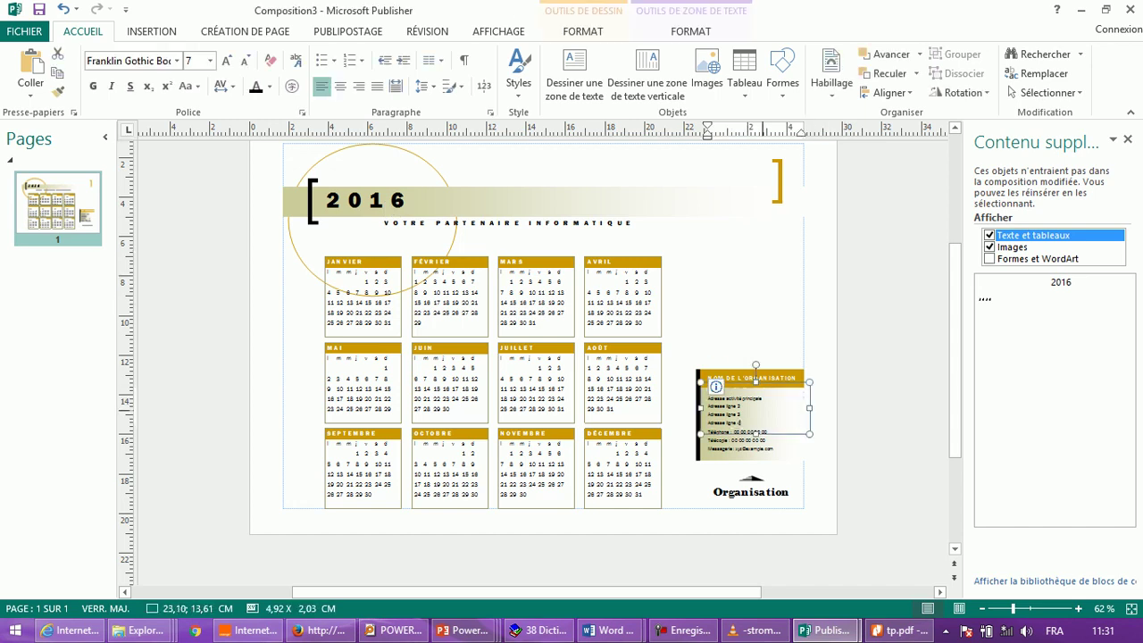
pyautogui.click(761, 448)
pyautogui.click(770, 414)
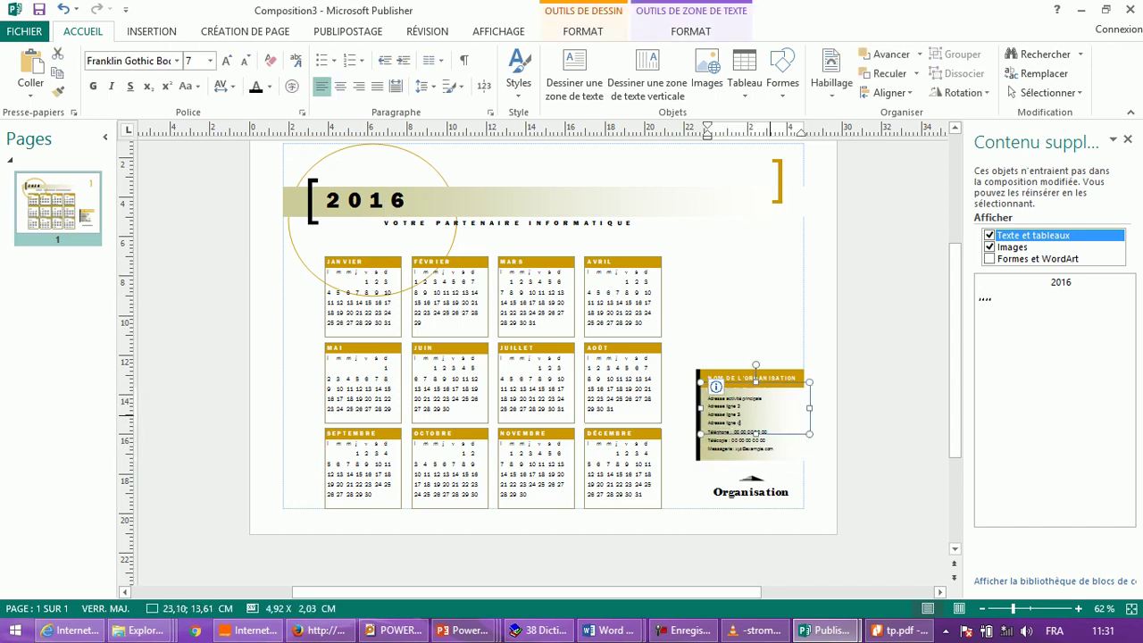
pyautogui.moveTo(1013, 609); pyautogui.dragTo(1028, 609)
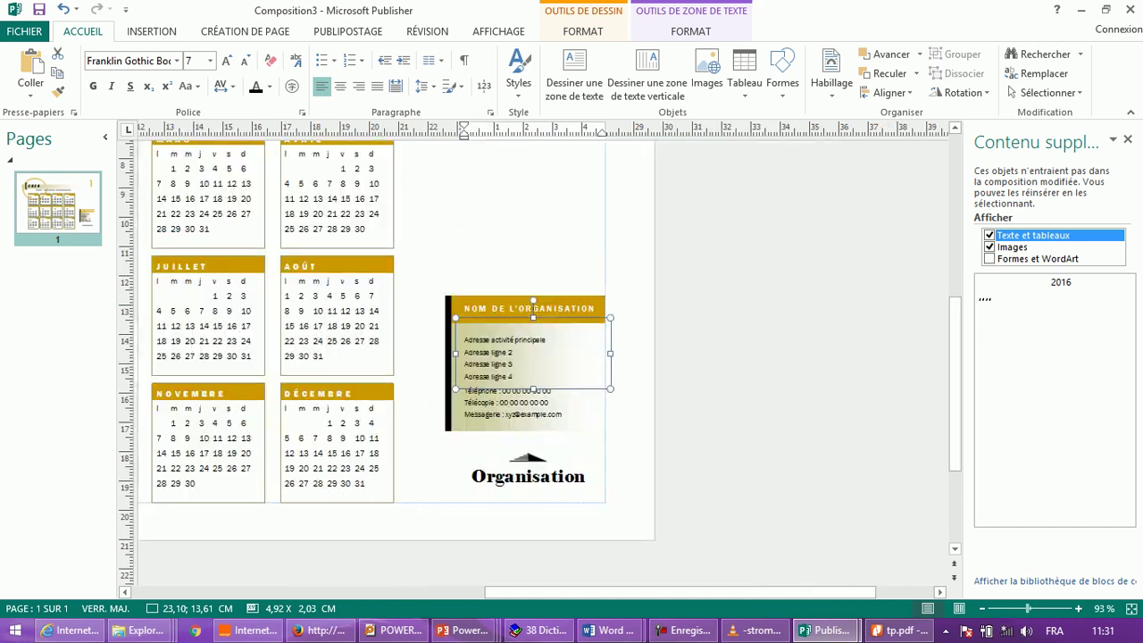
pyautogui.press('Escape')
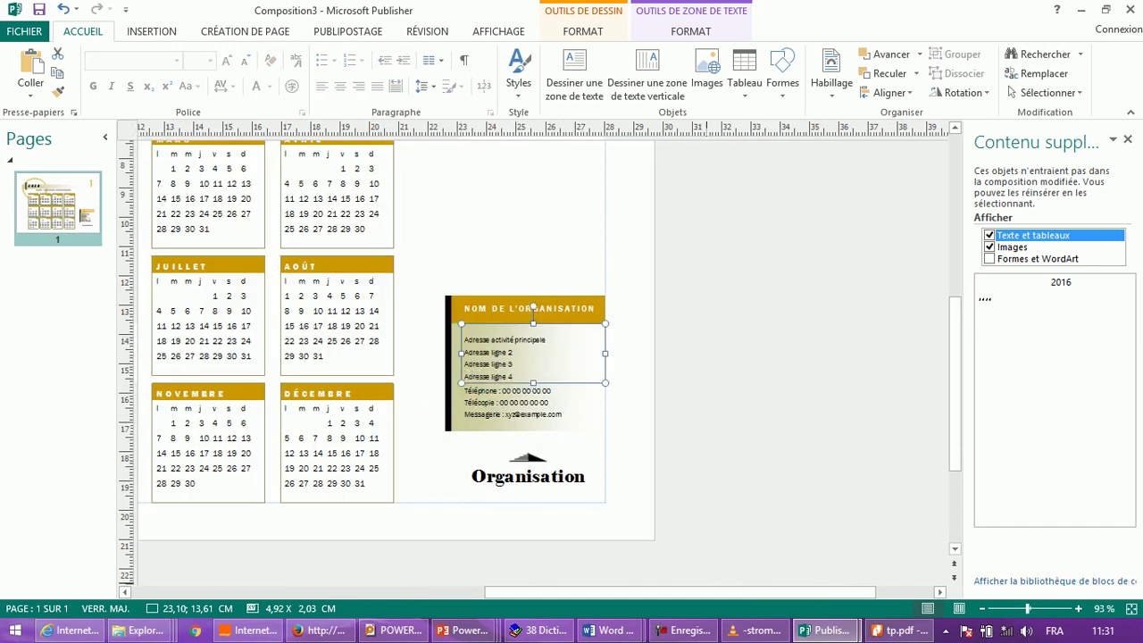
pyautogui.hscroll(-10, 940, 476)
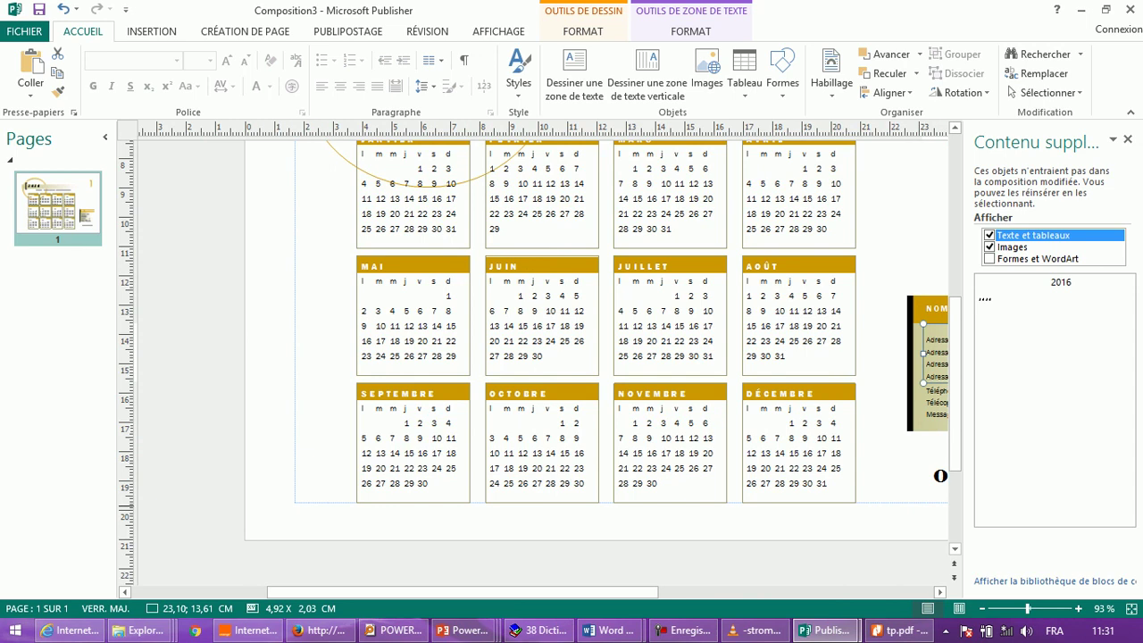
# Export the calendar publication as a PDF named CAL in the Documents folder, opening the file after publishing.
pyautogui.scroll(3, 940, 476)
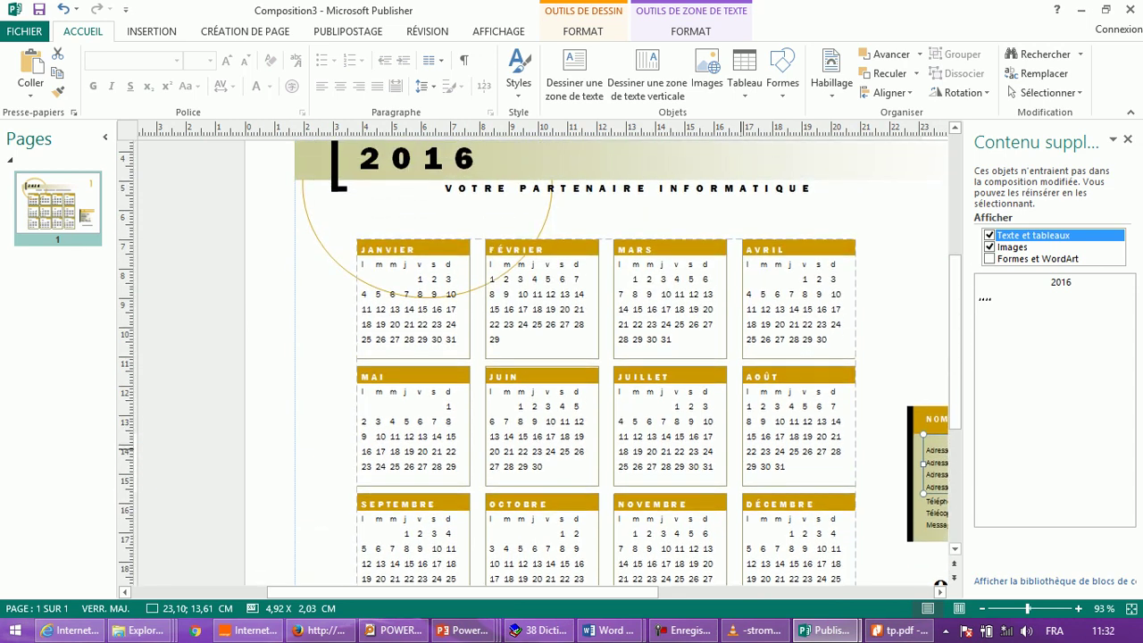
pyautogui.scroll(2, 941, 585)
pyautogui.scroll(2, 940, 585)
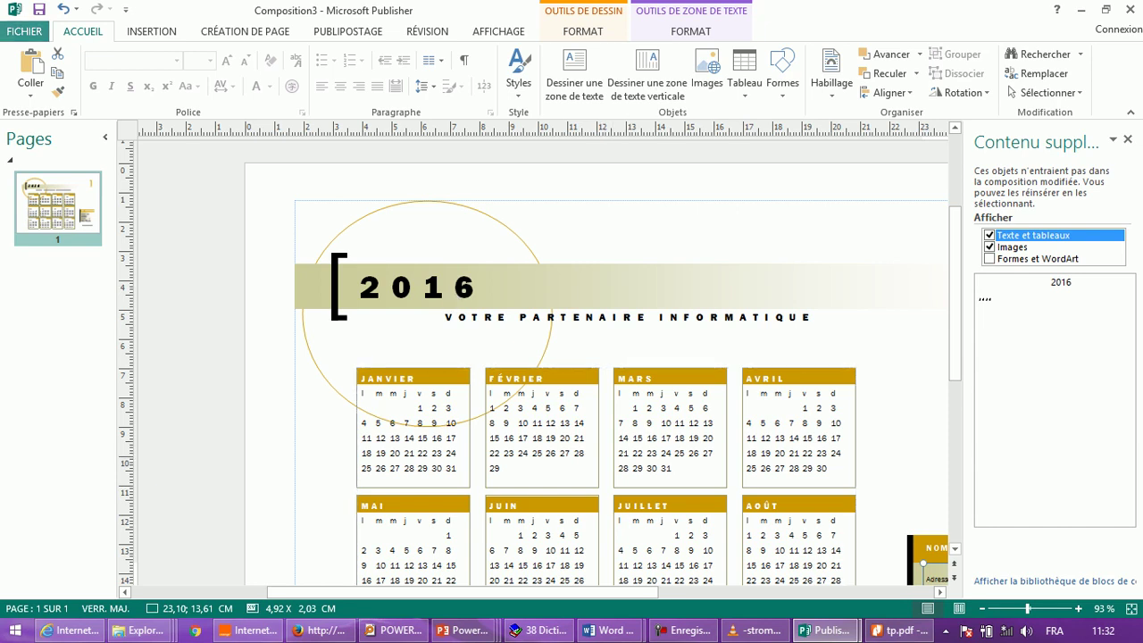
pyautogui.click(24, 31)
pyautogui.click(40, 294)
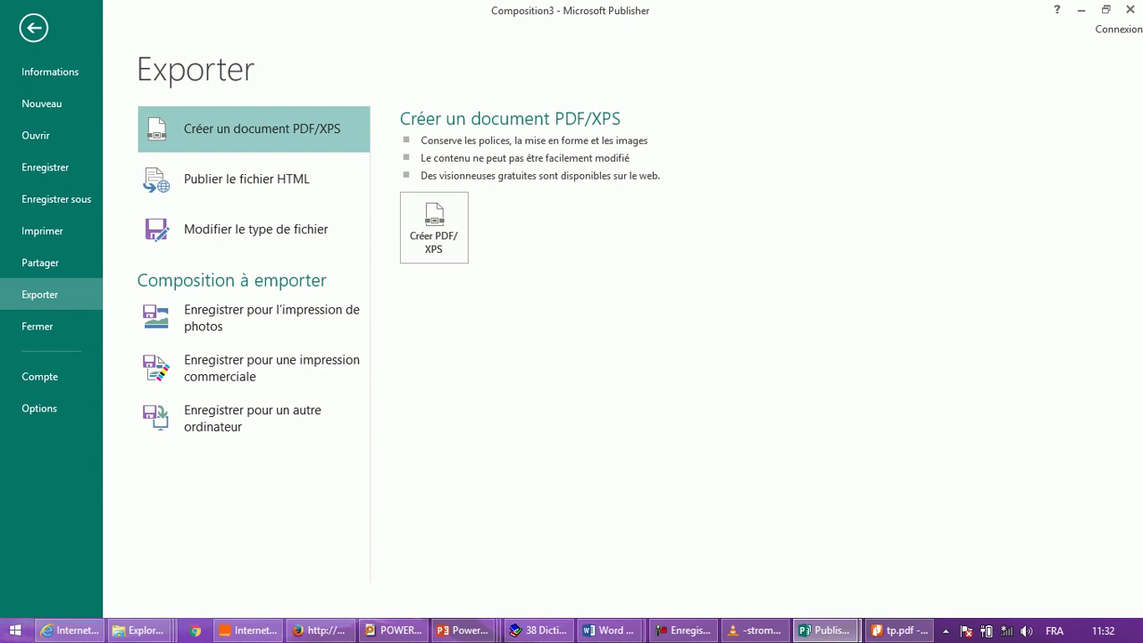
pyautogui.click(433, 227)
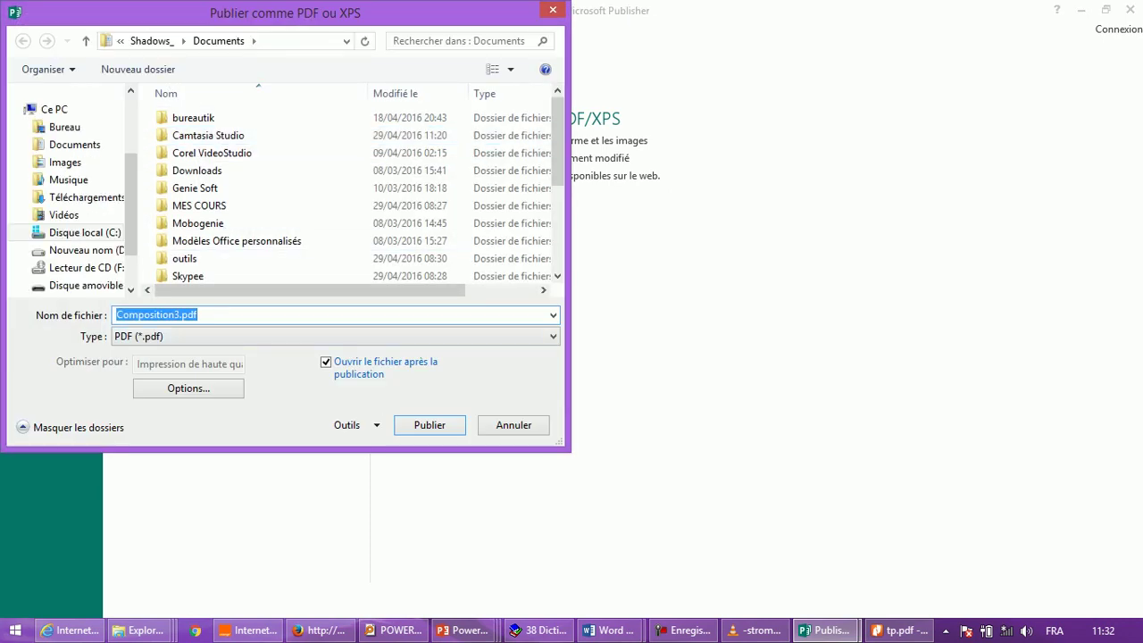
pyautogui.write('CAL')
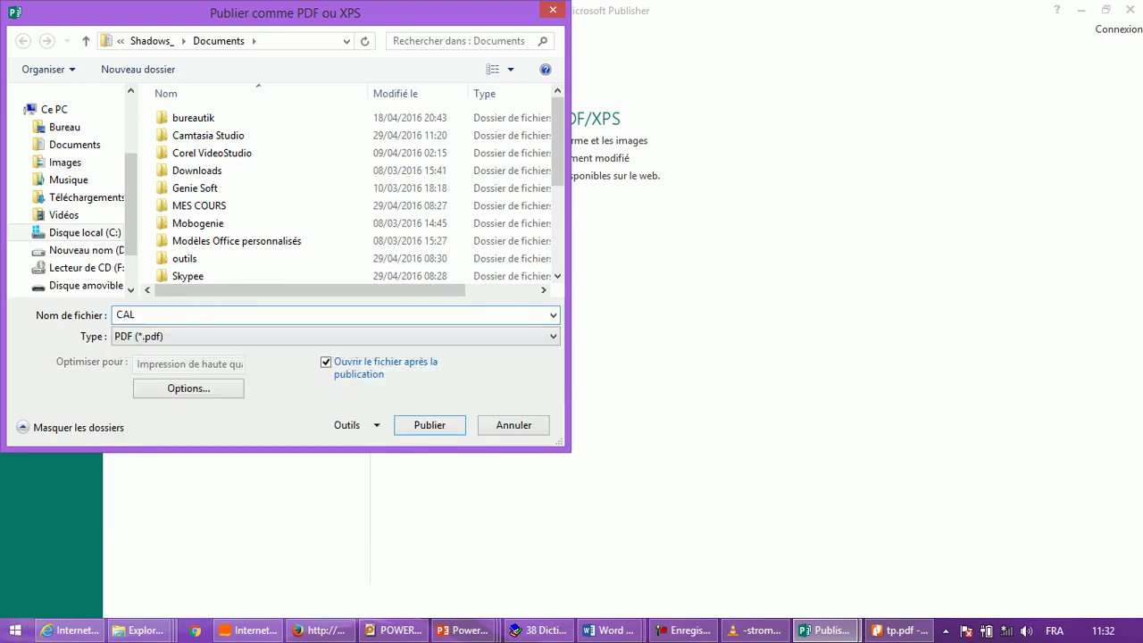
pyautogui.click(447, 425)
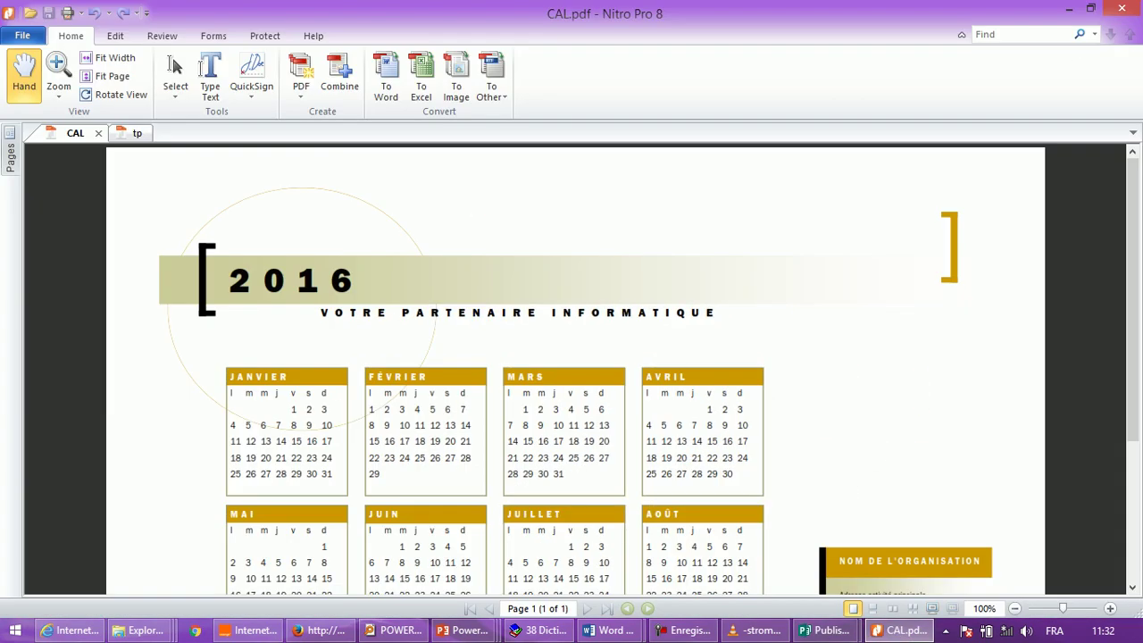
pyautogui.moveTo(1133, 300)
pyautogui.mouseDown()
pyautogui.moveTo(1132, 440)
pyautogui.moveTo(1133, 300)
pyautogui.mouseUp()
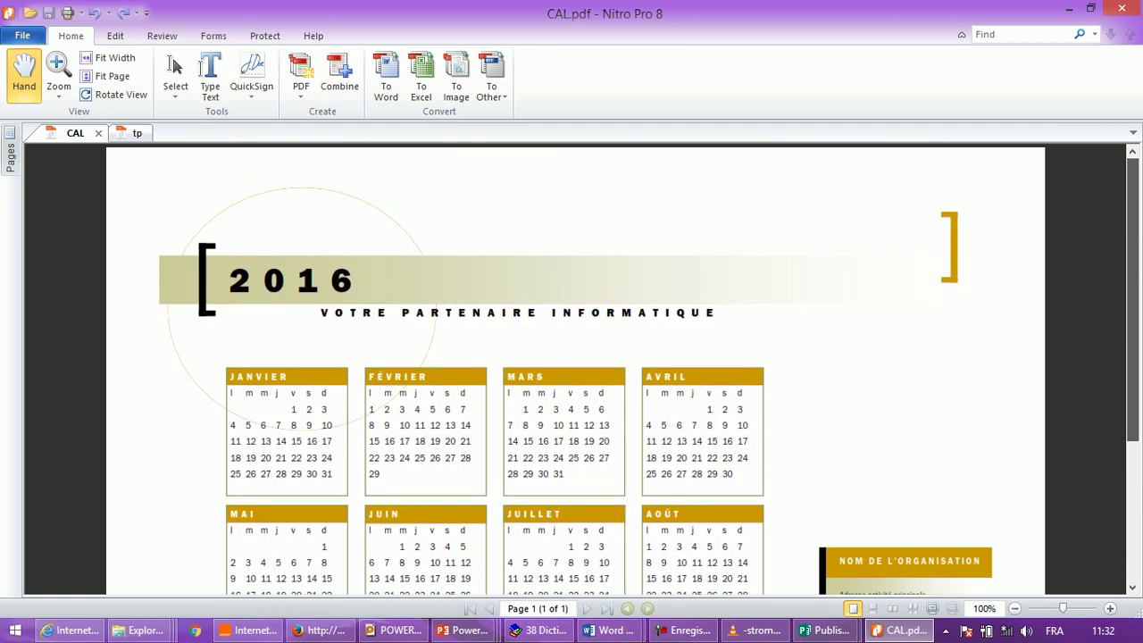